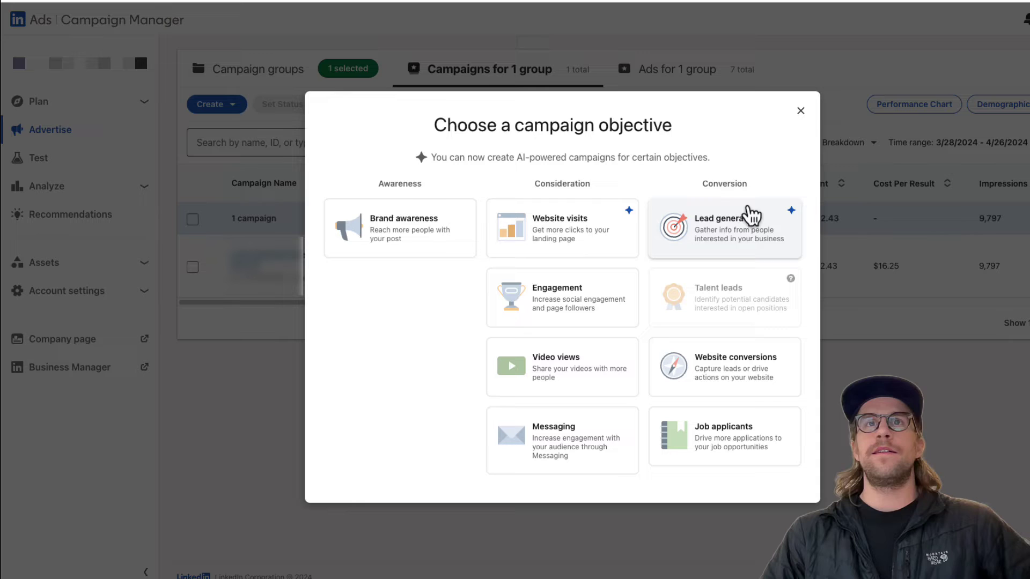
# Step: Start an Accelerate Website visits campaign, adding a new product with its pasted name and source URL
pyautogui.click(590, 228)
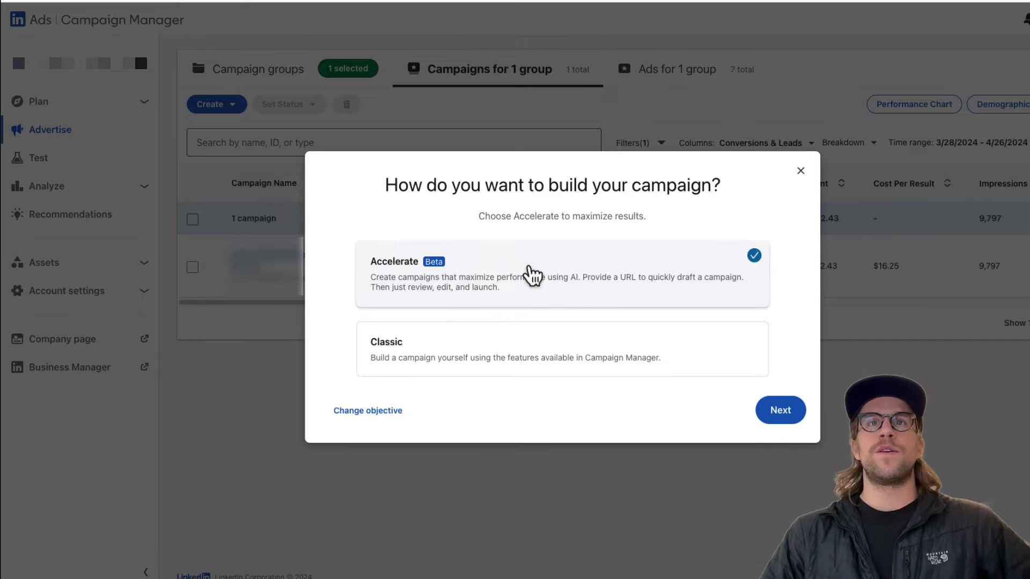
pyautogui.click(789, 412)
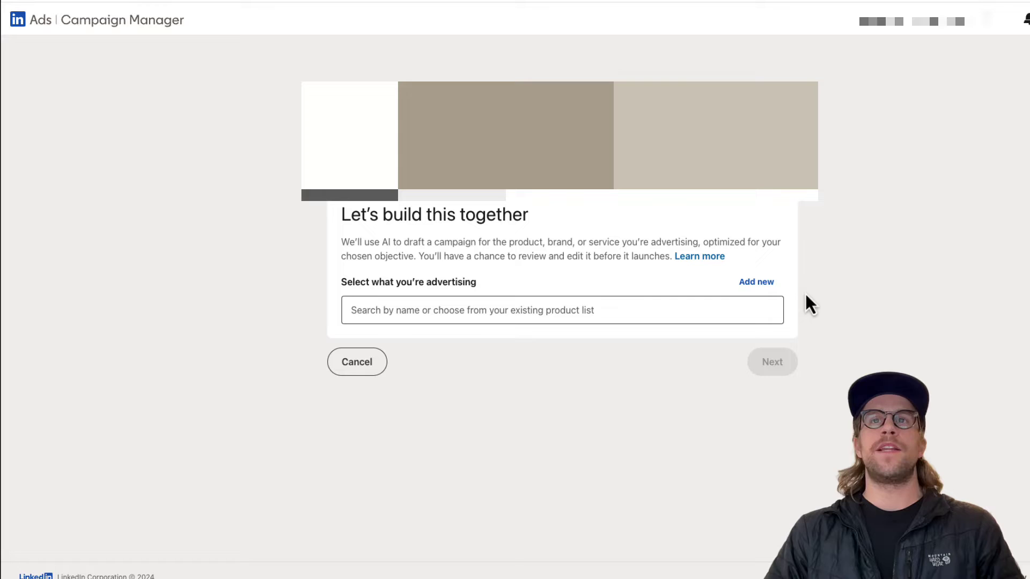
pyautogui.click(767, 283)
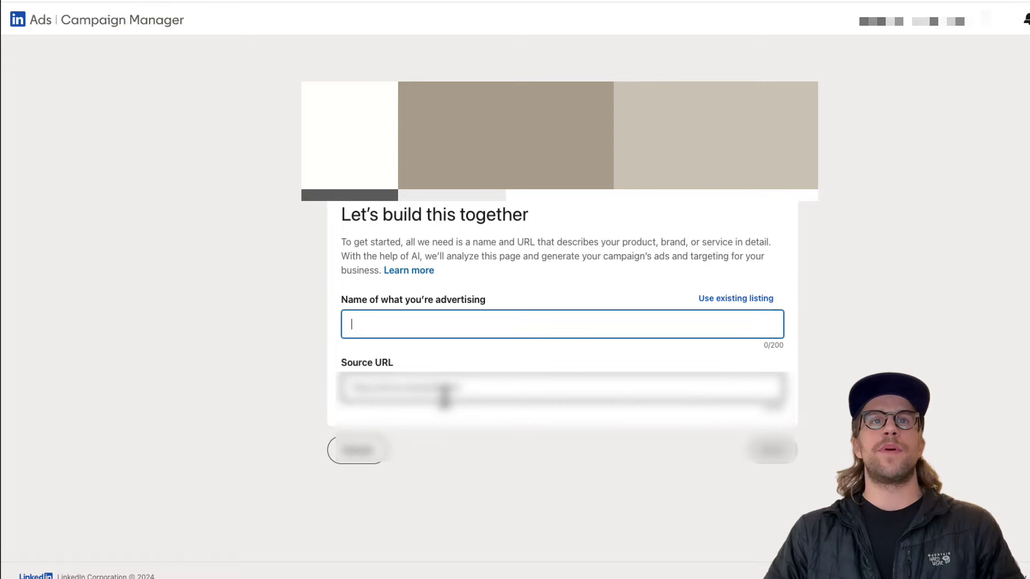
pyautogui.click(445, 397)
pyautogui.hotkey('ctrl', 'v')
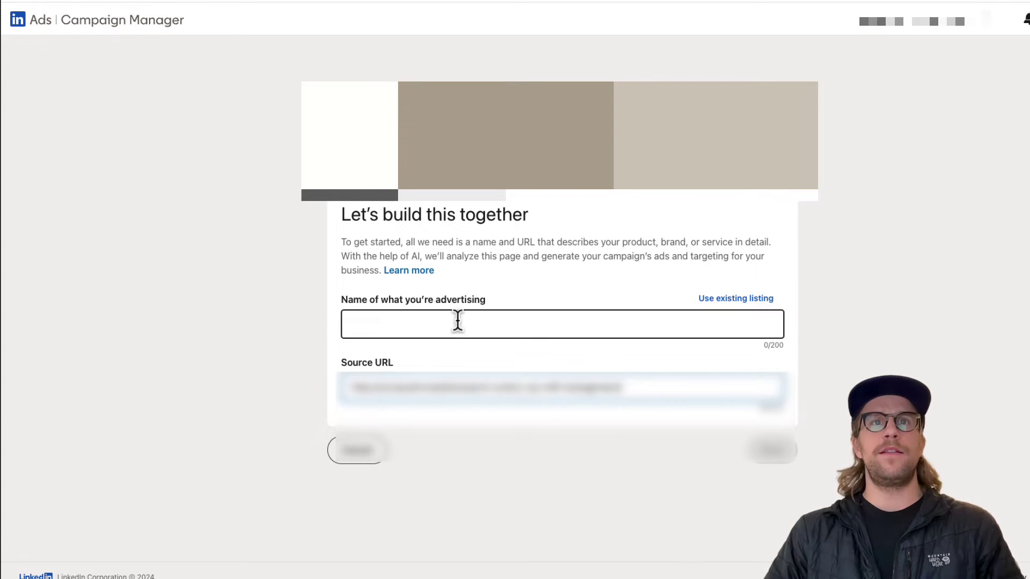
pyautogui.hotkey('ctrl', 'v')
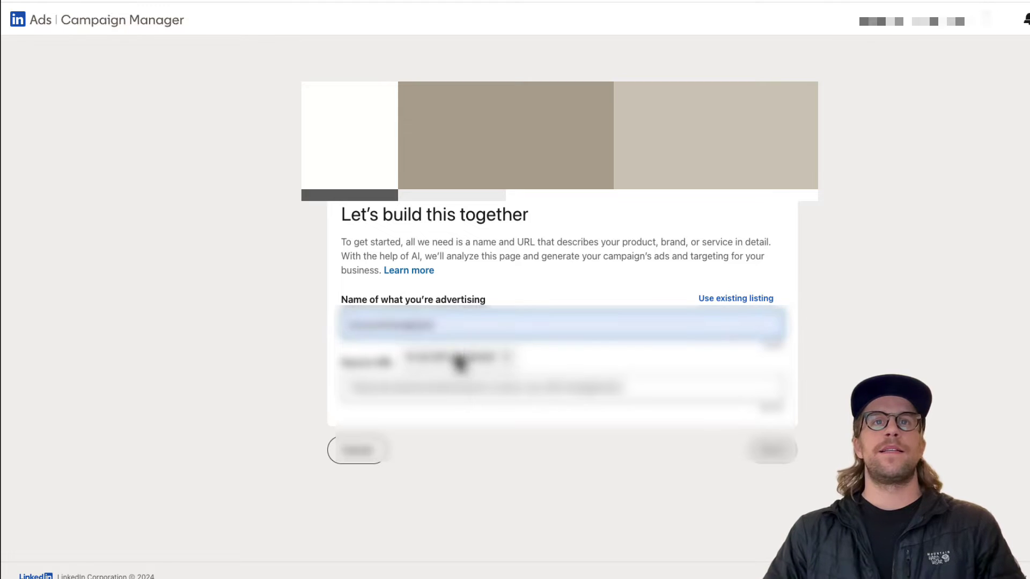
pyautogui.click(460, 360)
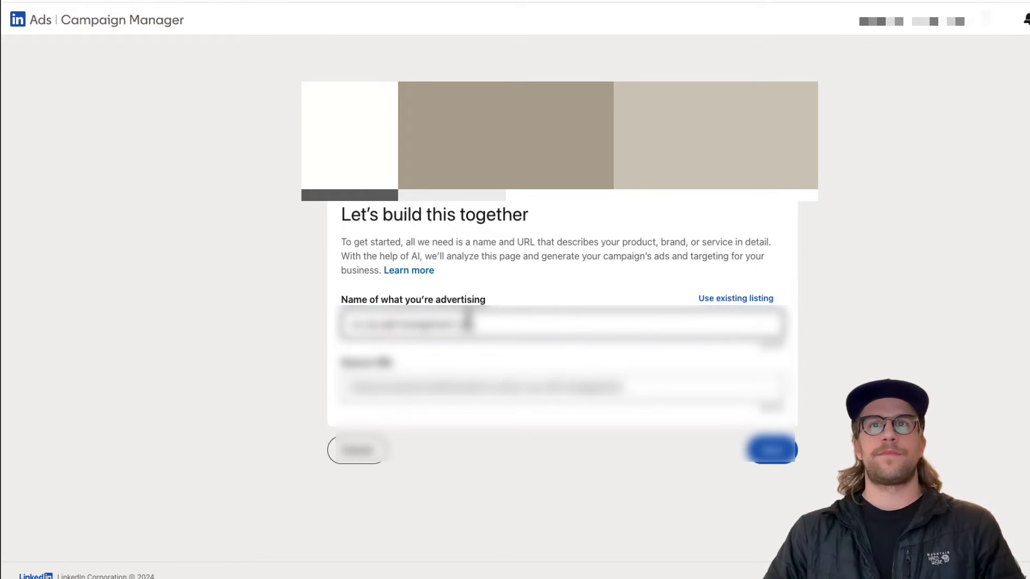
pyautogui.click(788, 459)
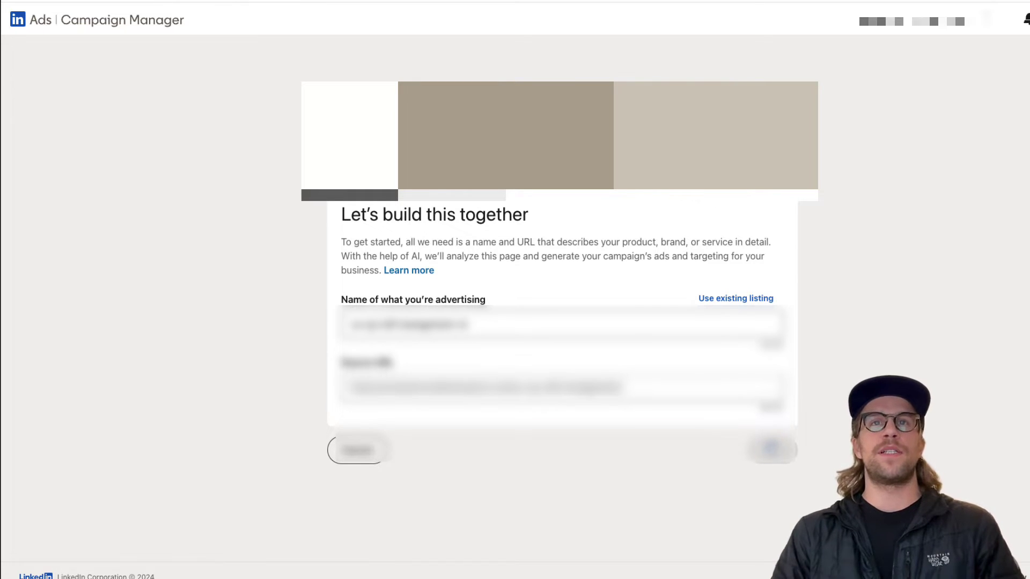
# Step: Create the drafted Website Visit Campaign inside the Cold - Driving Traffic campaign group
pyautogui.scroll(-3, 863, 291)
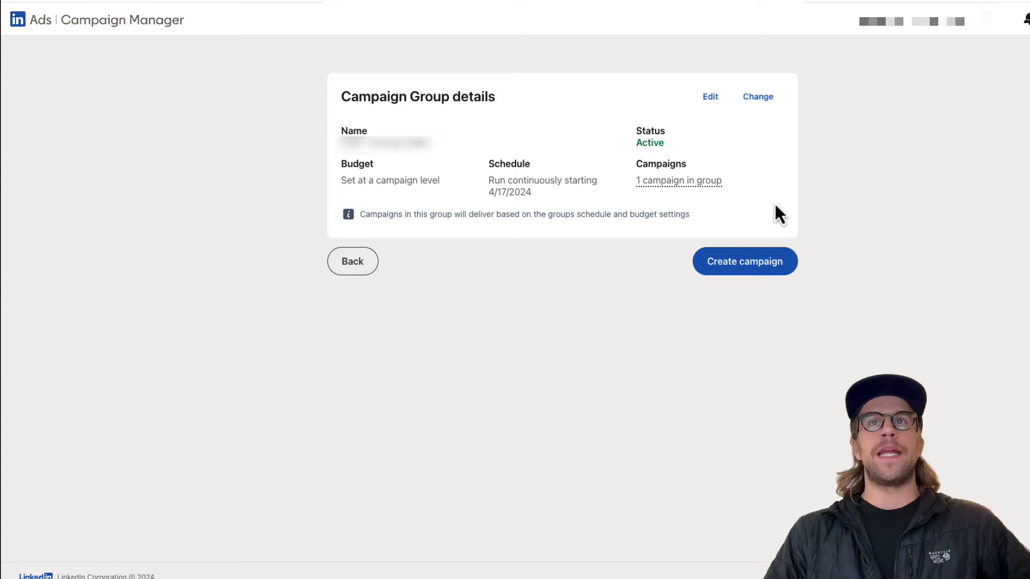
pyautogui.click(760, 269)
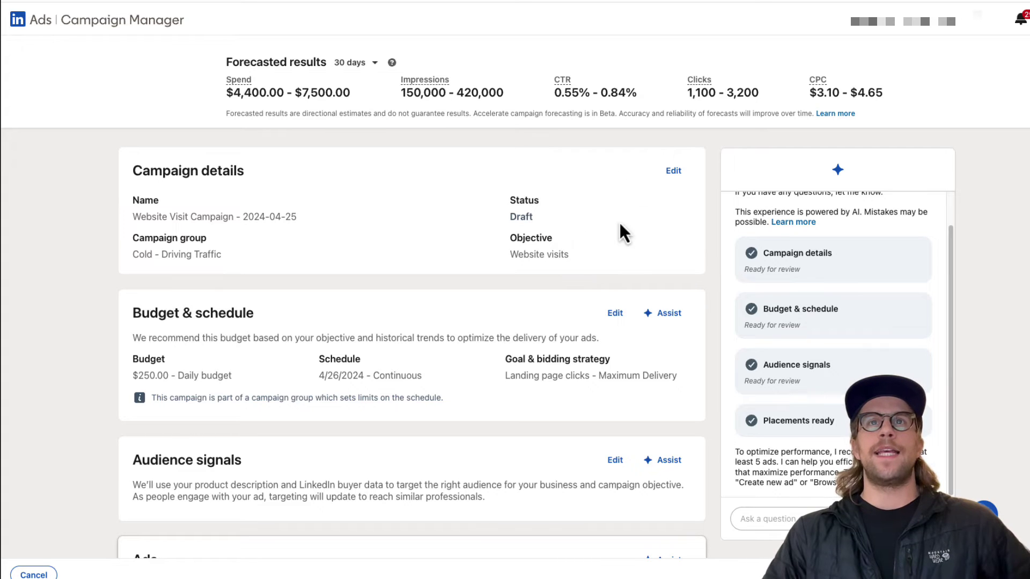
# Step: Open the $250 daily budget settings, then the audience signals editor with United States and English
pyautogui.click(616, 314)
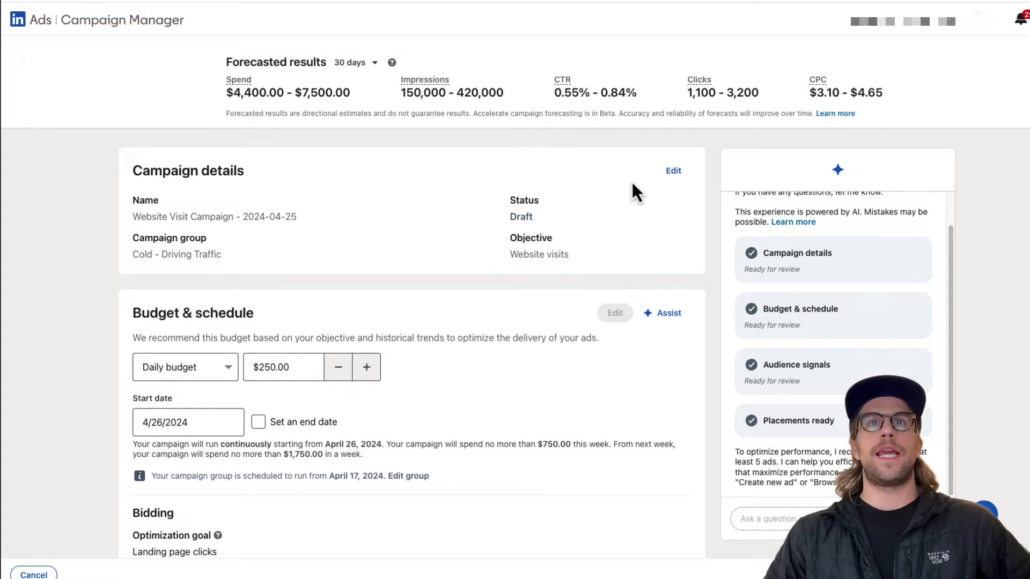
pyautogui.scroll(-5, 375, 284)
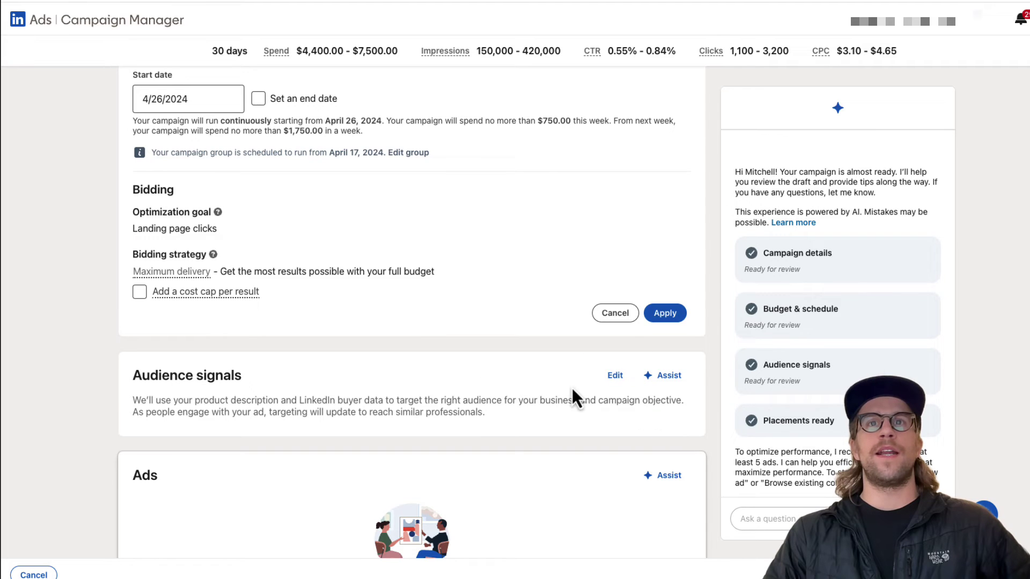
pyautogui.click(616, 378)
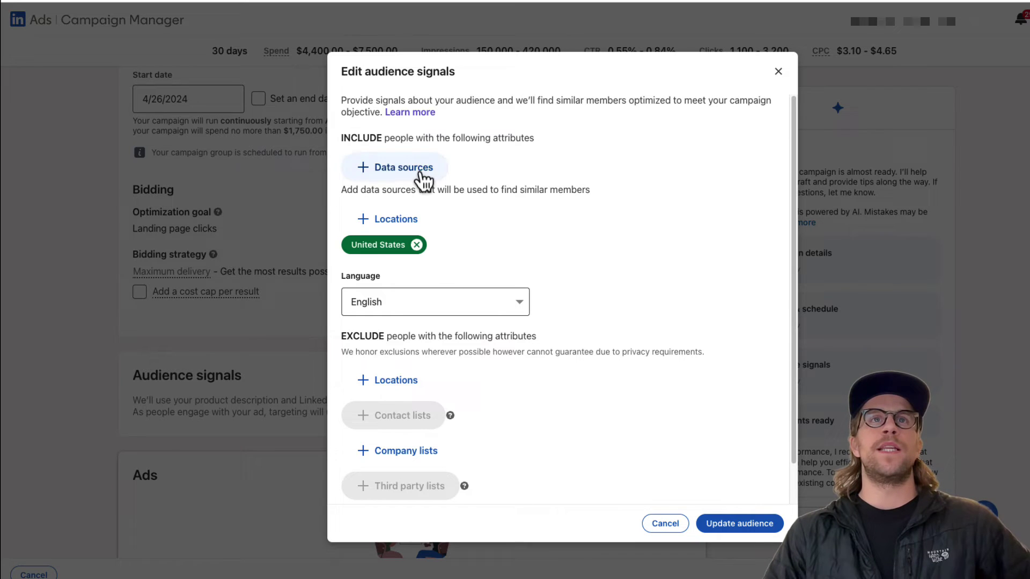
pyautogui.click(394, 170)
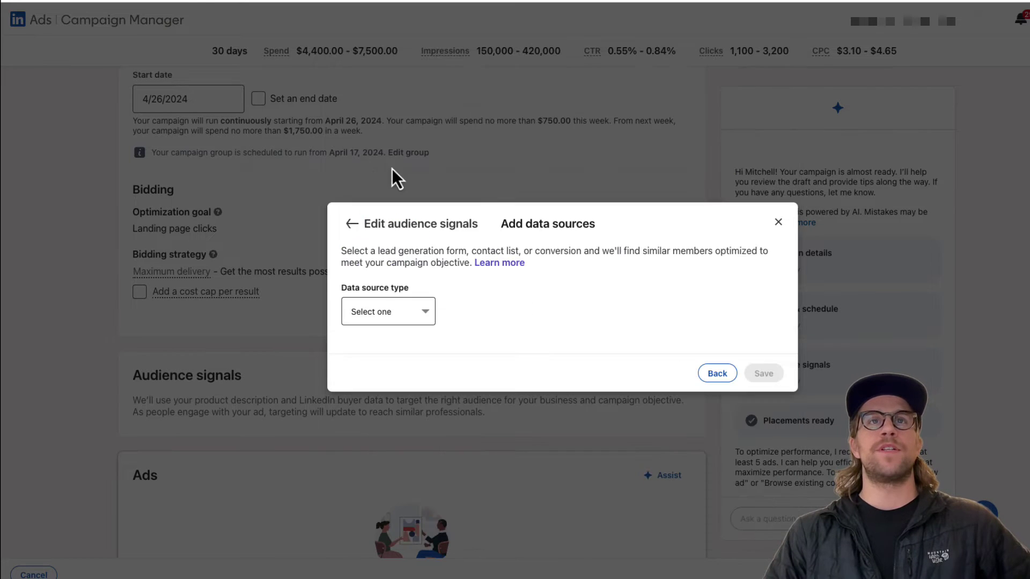
pyautogui.click(778, 222)
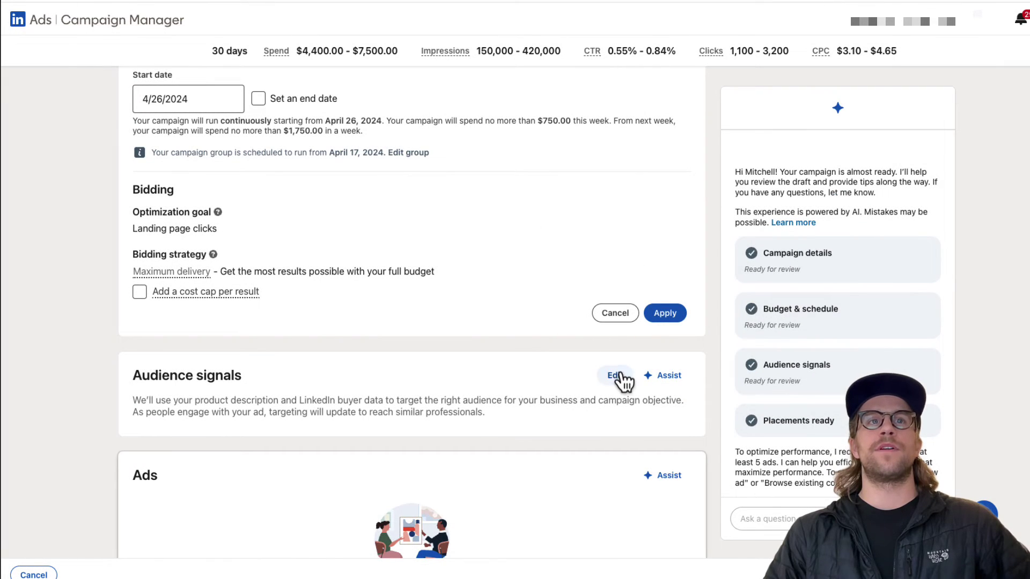
pyautogui.click(618, 376)
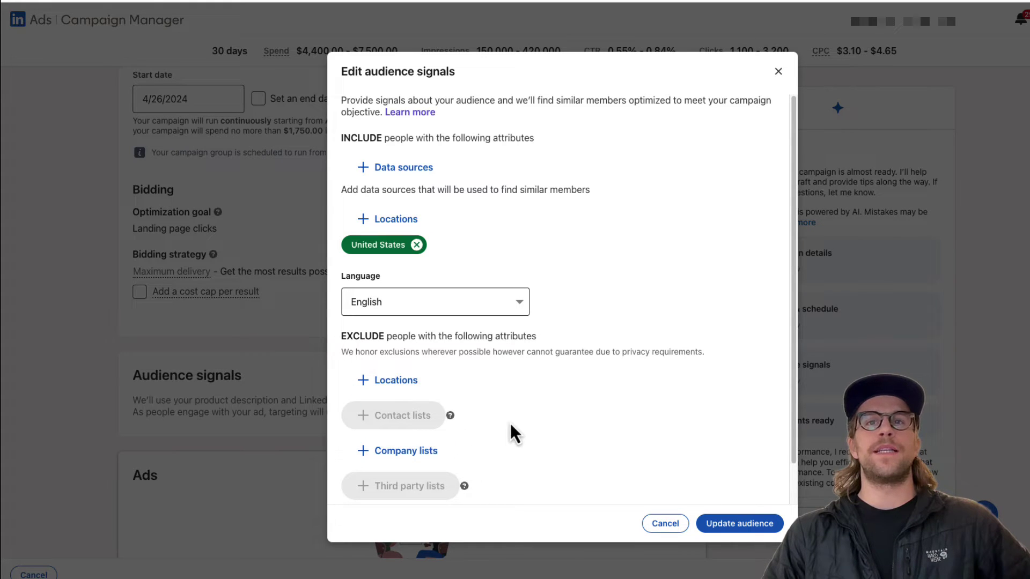
pyautogui.scroll(-1, 510, 421)
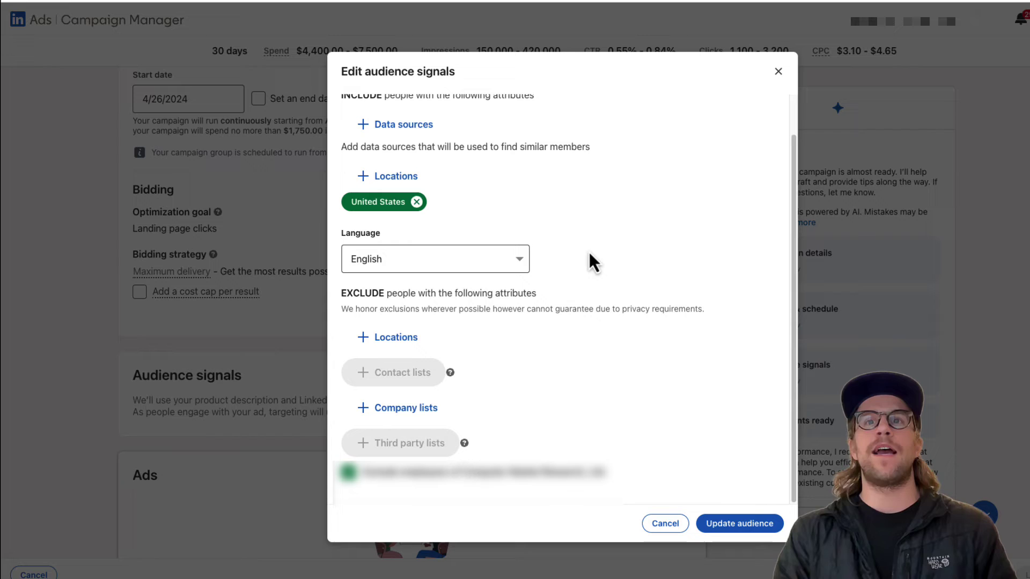
pyautogui.click(664, 524)
pyautogui.scroll(-6, 397, 421)
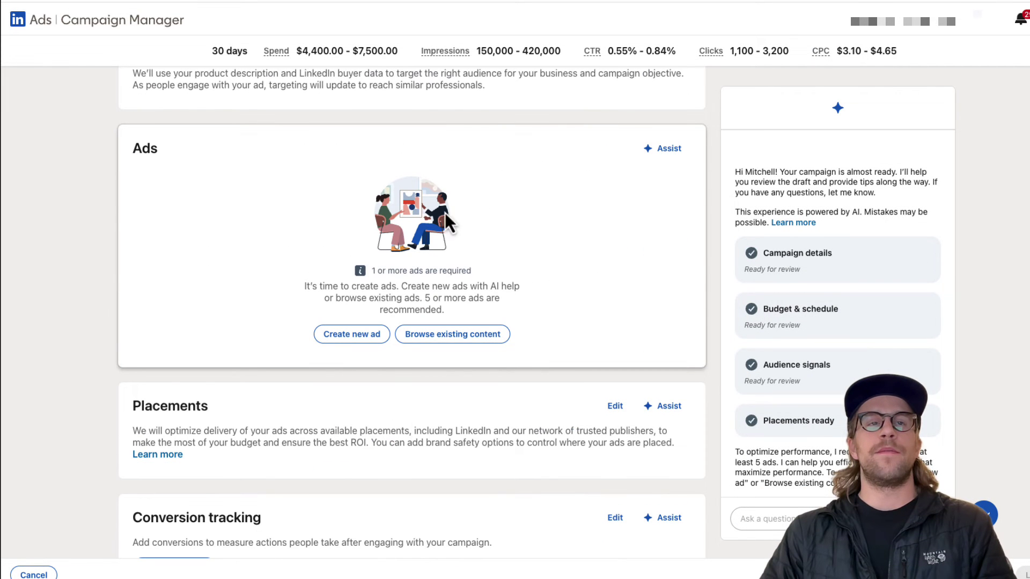
pyautogui.click(615, 406)
pyautogui.scroll(-3, 493, 424)
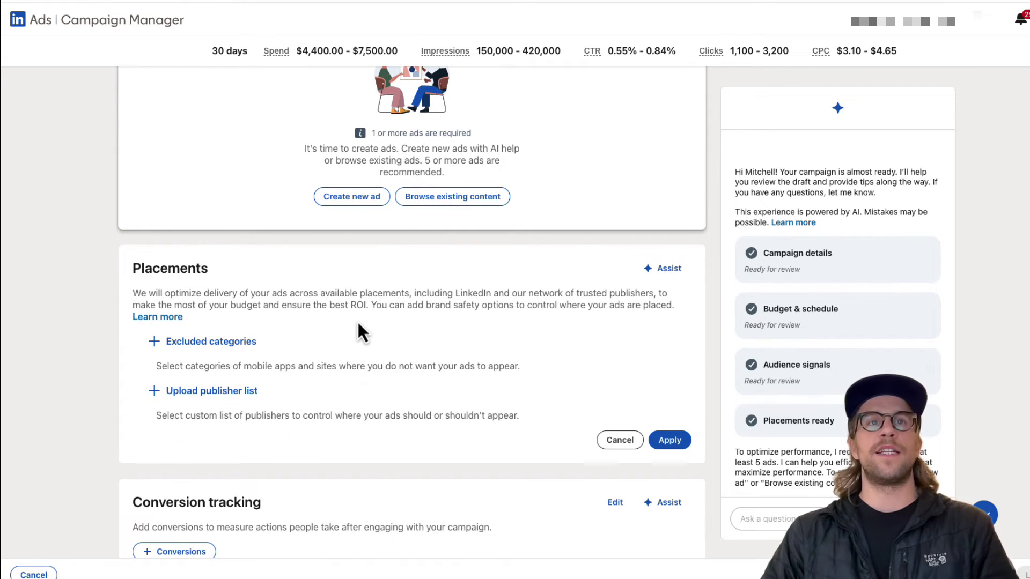
pyautogui.scroll(1, 410, 341)
pyautogui.scroll(4, 411, 344)
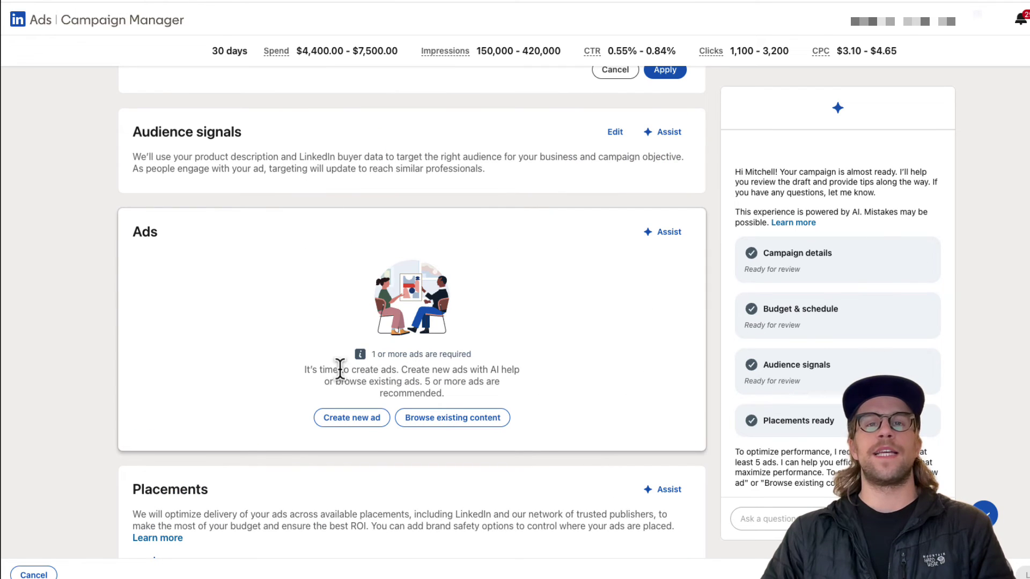
pyautogui.scroll(-1, 352, 354)
pyautogui.scroll(-2, 348, 398)
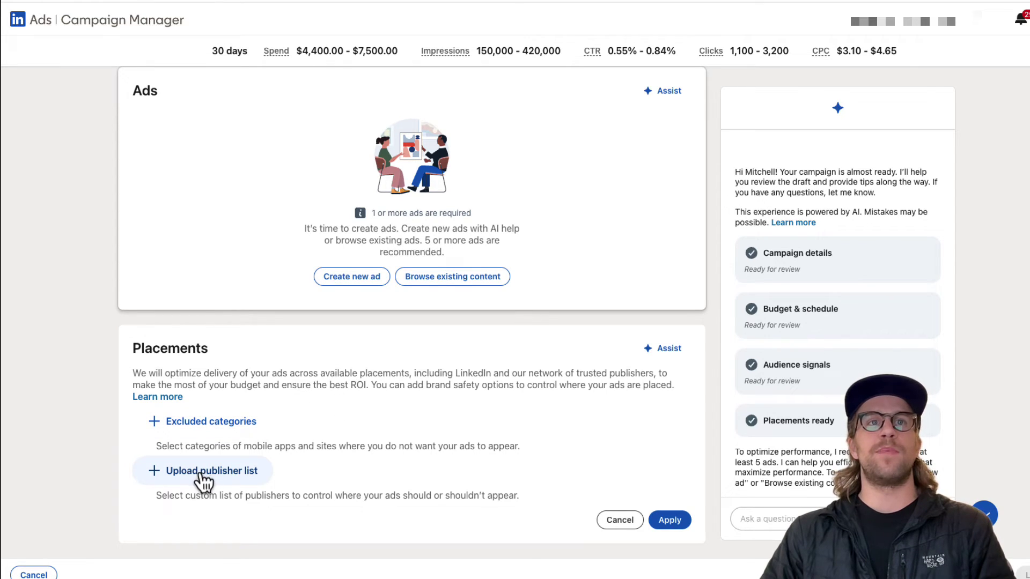
pyautogui.click(159, 471)
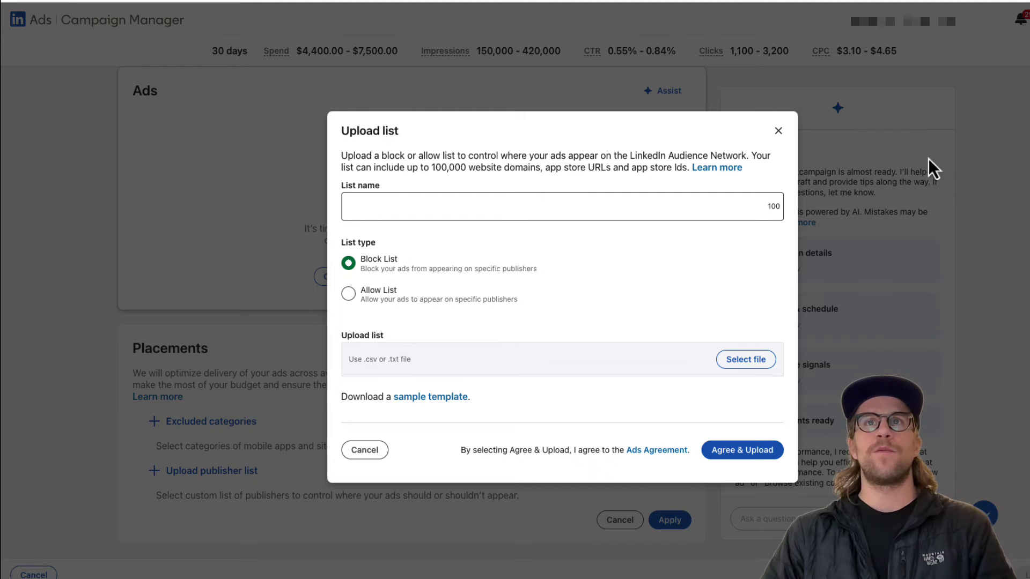
pyautogui.click(778, 132)
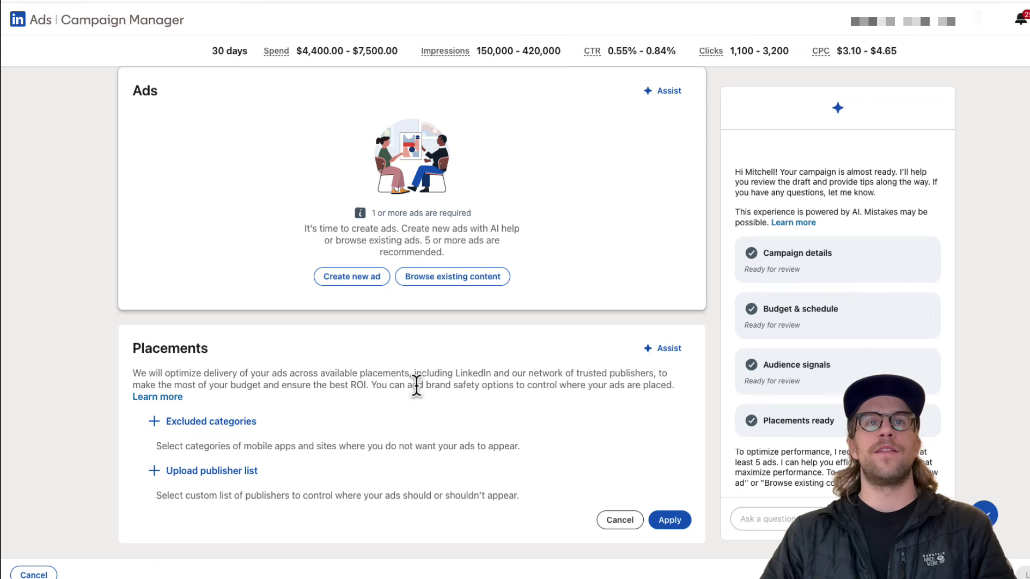
pyautogui.scroll(-2, 524, 429)
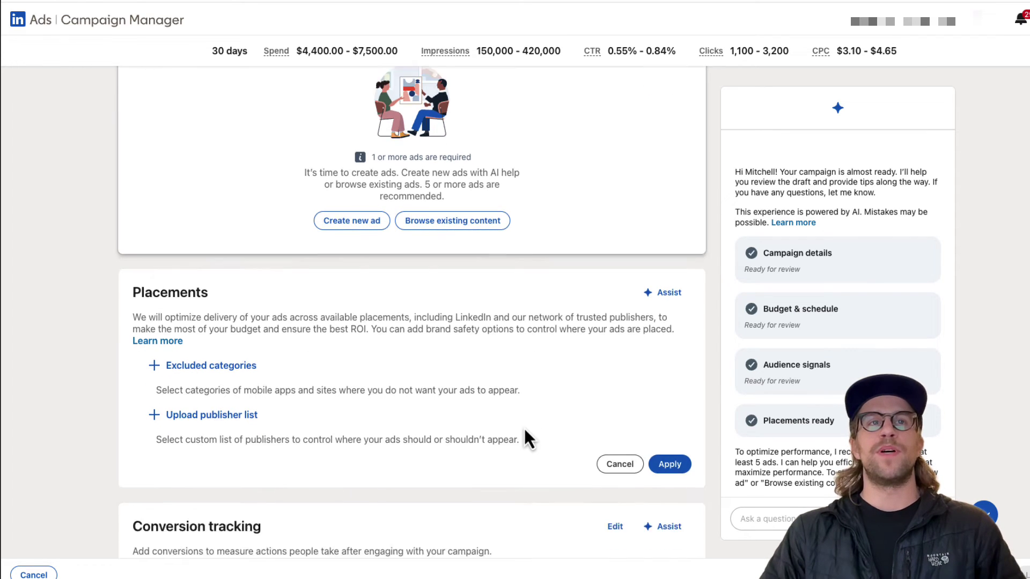
pyautogui.scroll(-1, 523, 427)
pyautogui.scroll(-1, 517, 435)
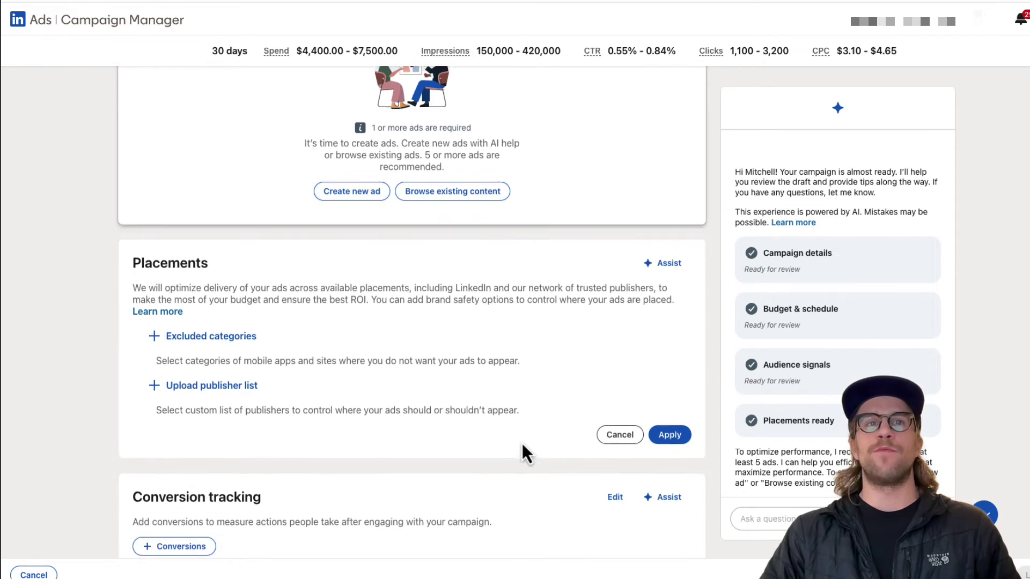
pyautogui.scroll(-1, 522, 445)
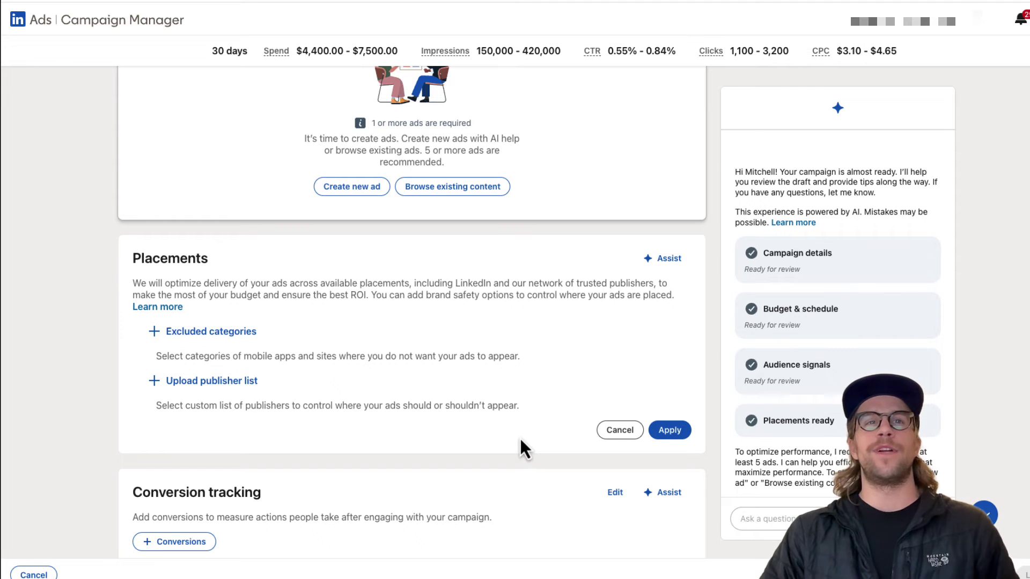
pyautogui.scroll(-2, 519, 443)
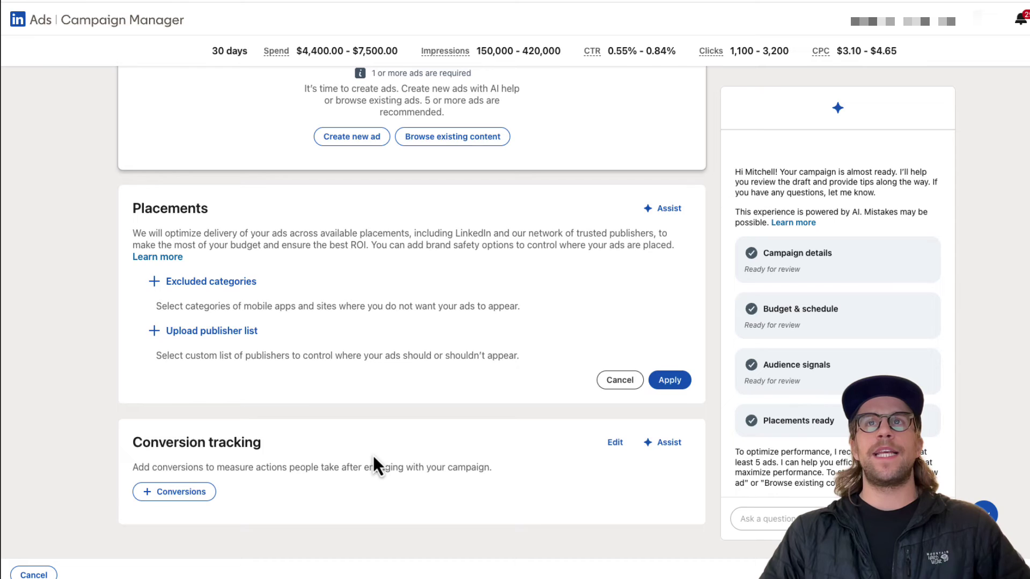
pyautogui.scroll(10, 375, 455)
# Step: Ask the AI assistant 'How was my audience generated?' from the Audience signals section
pyautogui.click(781, 528)
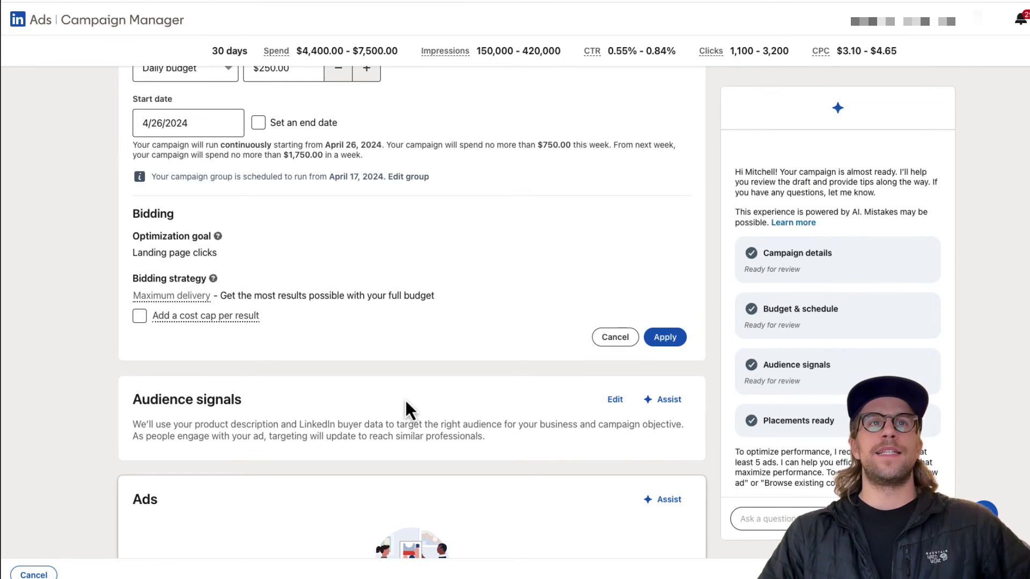
pyautogui.scroll(5, 436, 408)
pyautogui.scroll(-5, 483, 415)
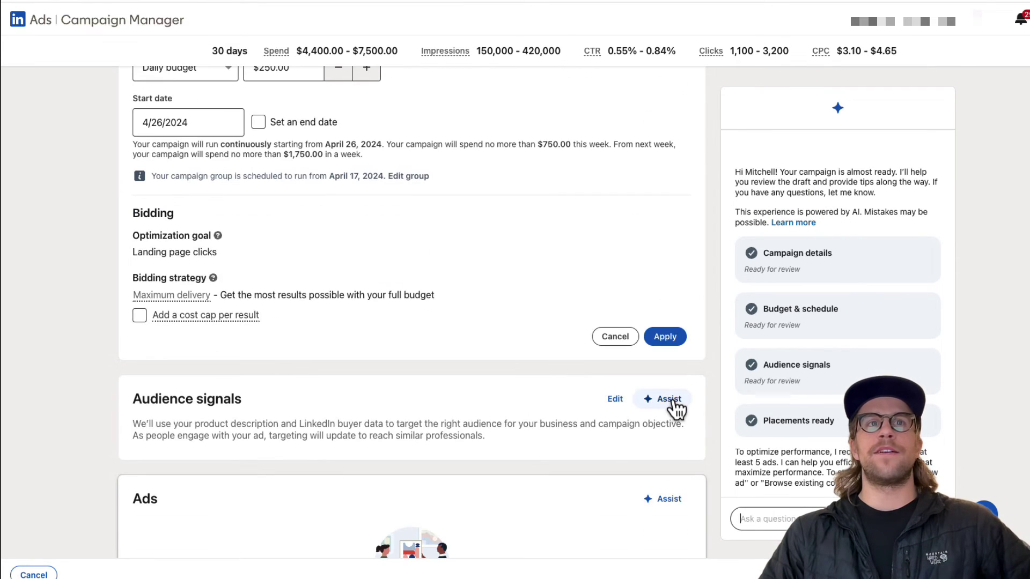
pyautogui.click(670, 399)
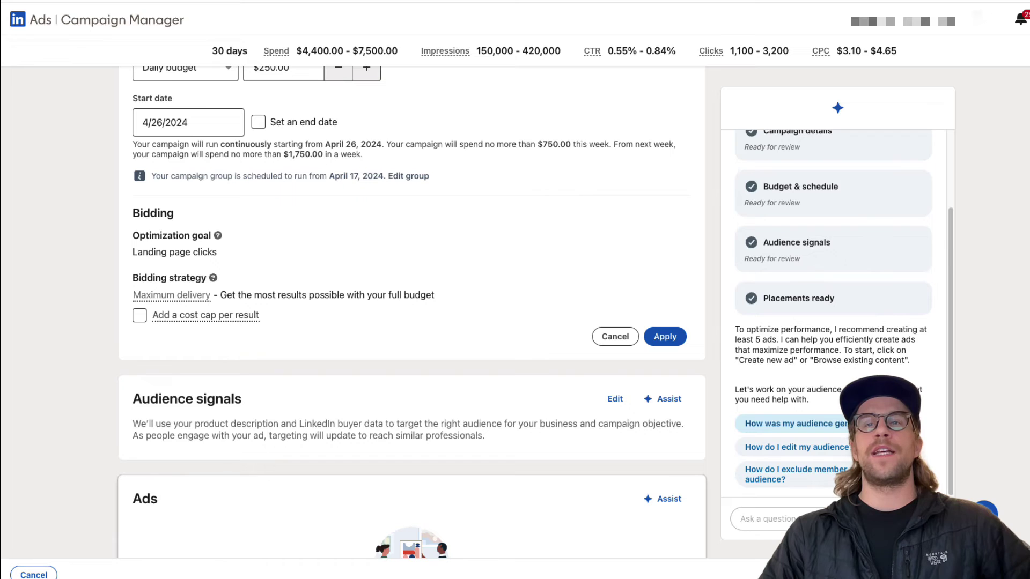
pyautogui.click(794, 424)
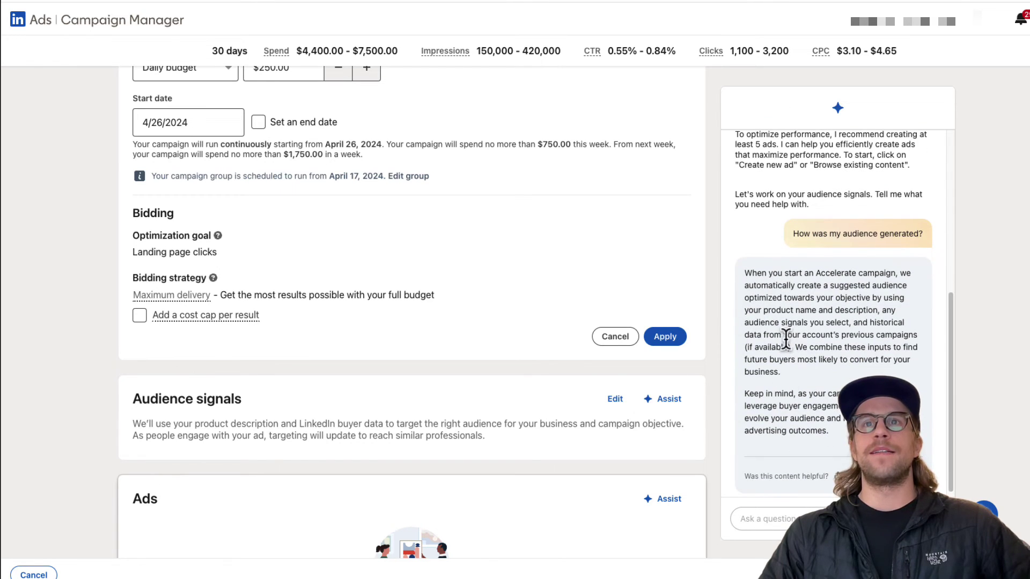
pyautogui.scroll(-4, 590, 333)
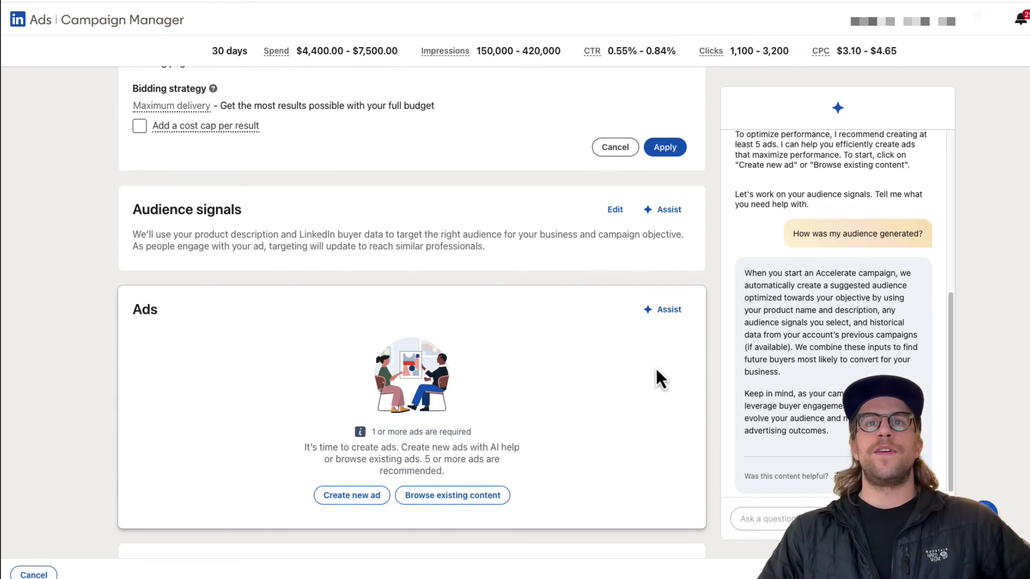
pyautogui.click(358, 491)
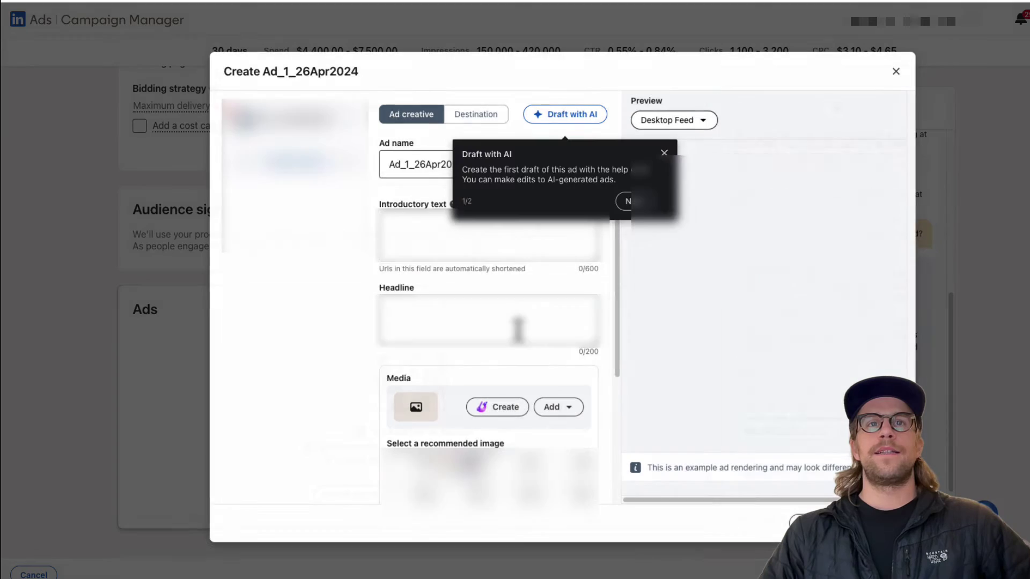
pyautogui.click(589, 120)
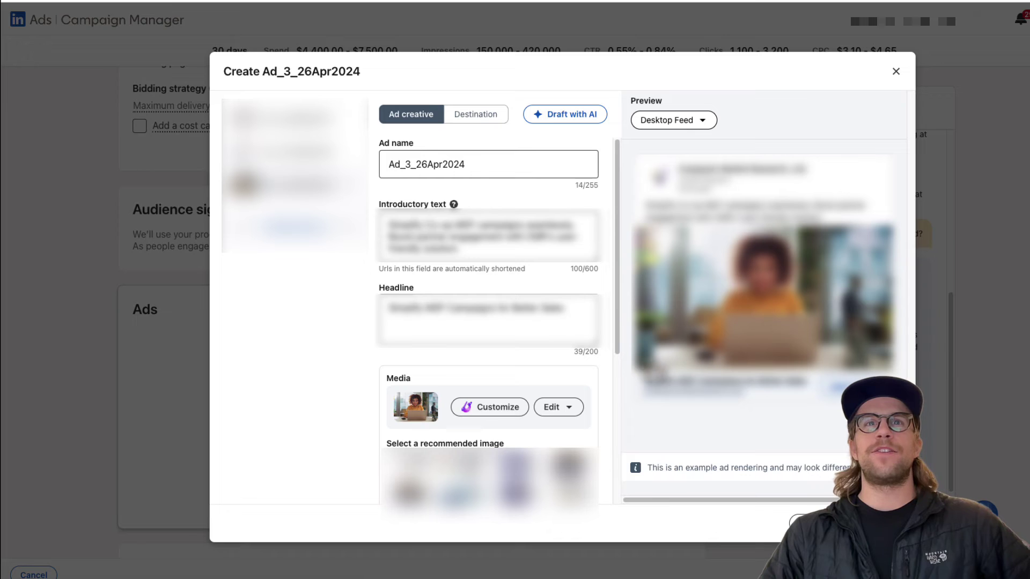
pyautogui.click(490, 409)
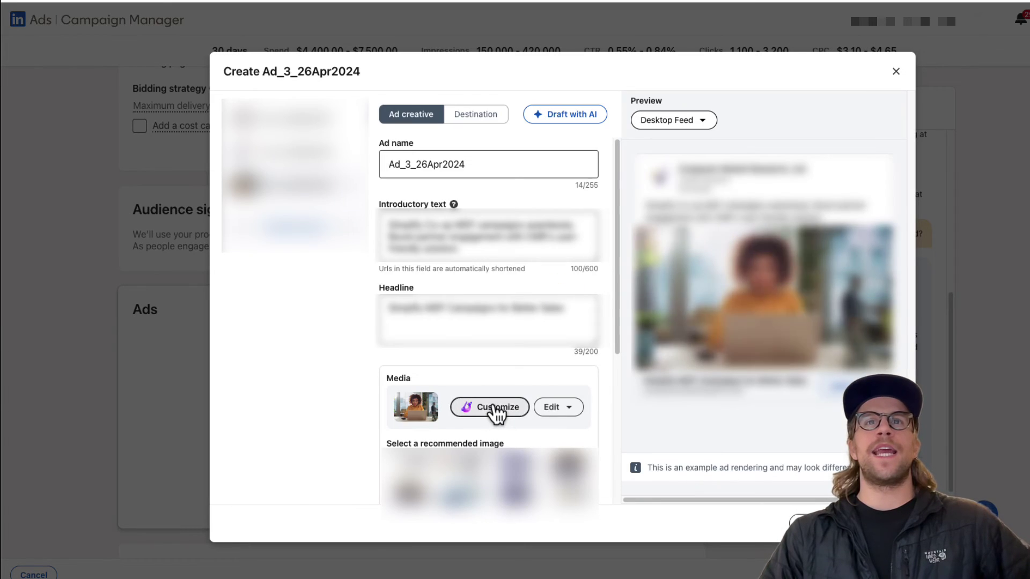
pyautogui.click(510, 407)
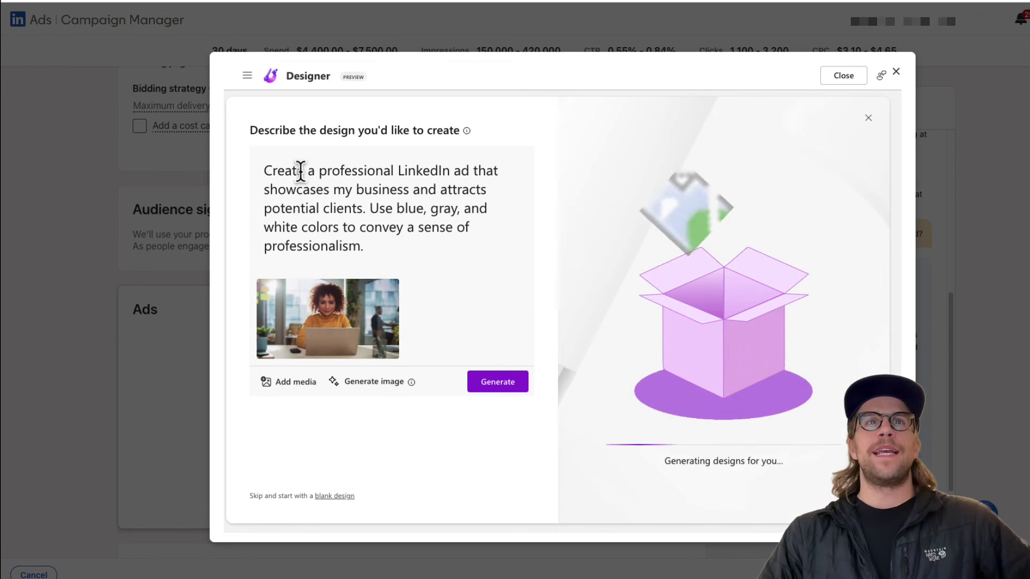
pyautogui.moveTo(413, 256); pyautogui.dragTo(264, 167)
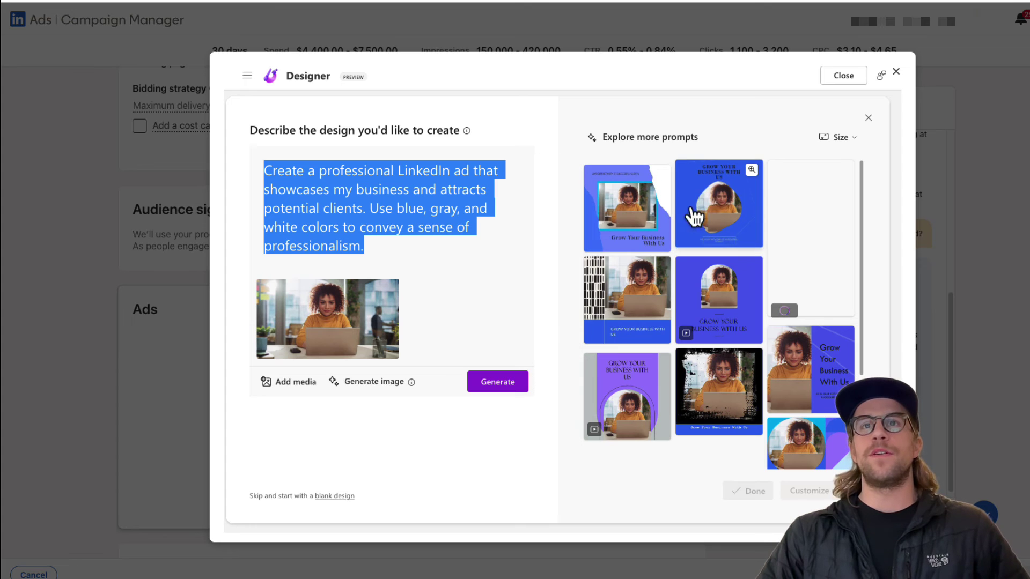
pyautogui.click(897, 73)
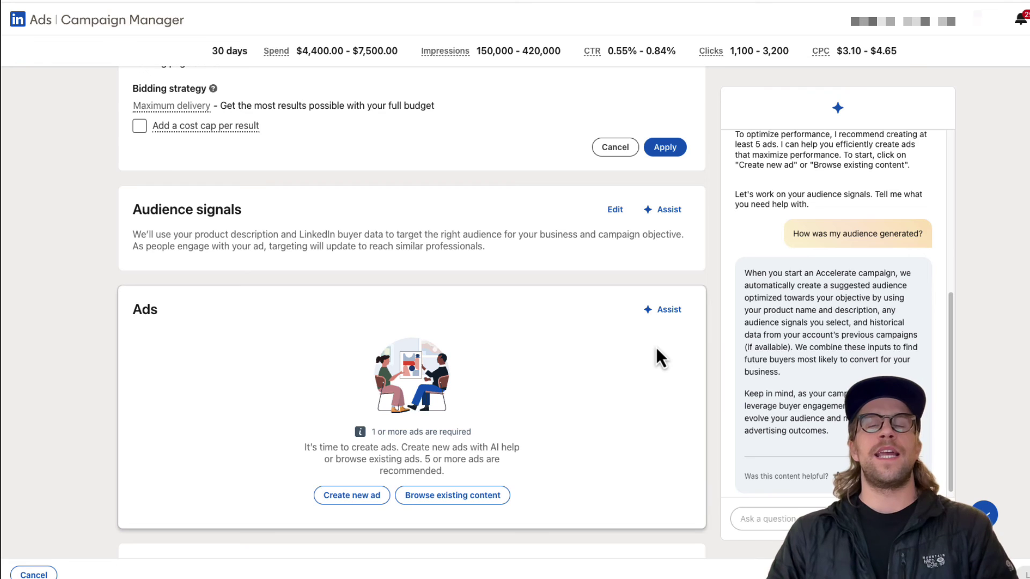
pyautogui.scroll(4, 540, 365)
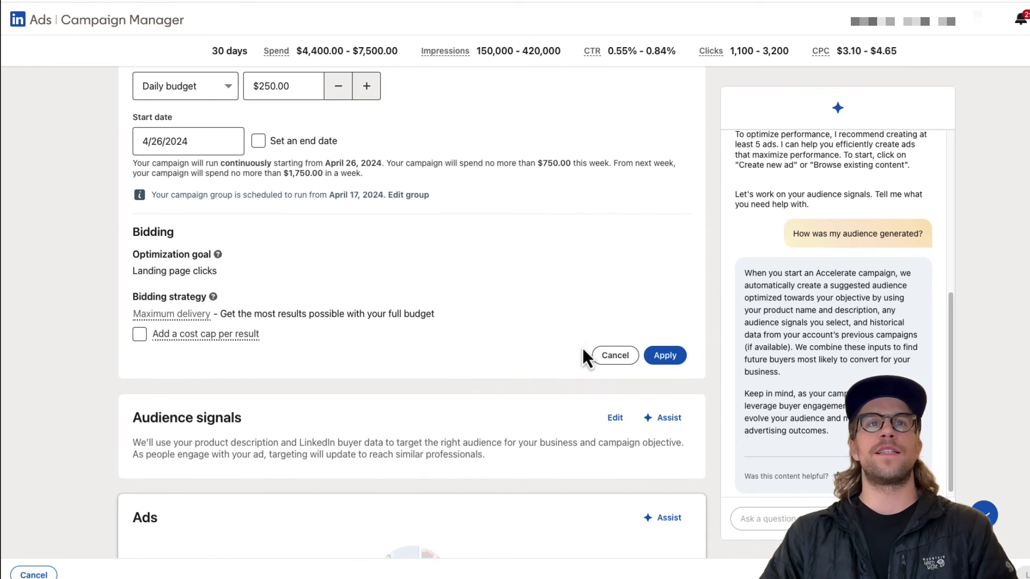
pyautogui.scroll(5, 543, 352)
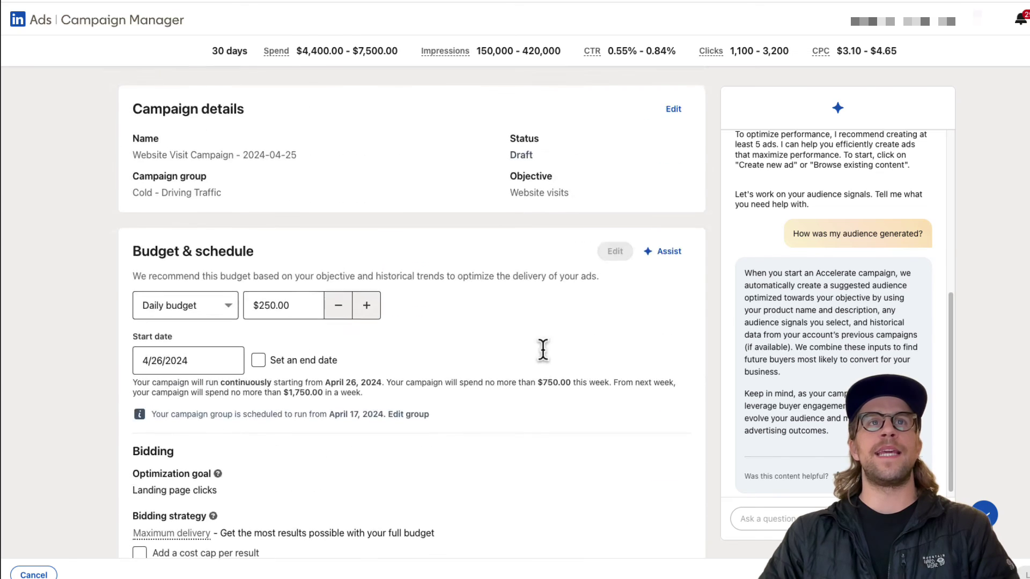